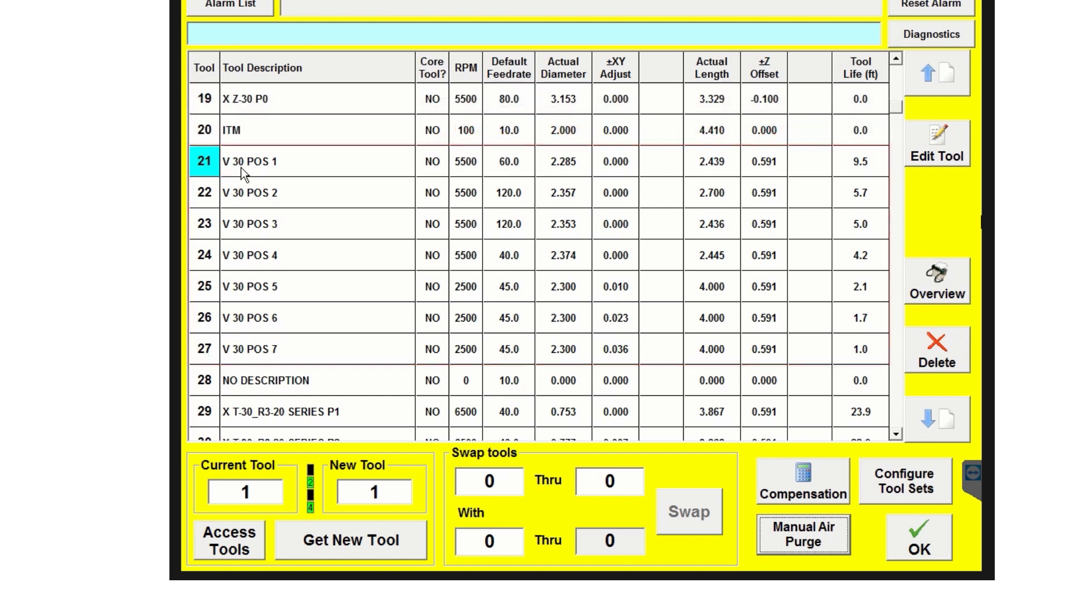
Step: Page down to view tools 40–46, then back up to pockets 19–29
click(937, 429)
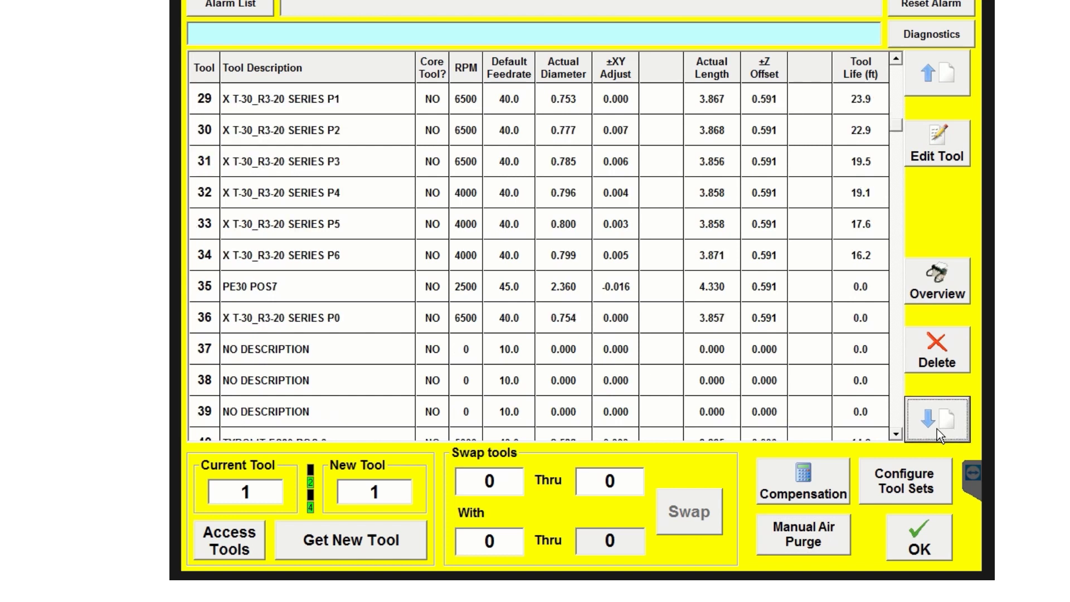
click(937, 429)
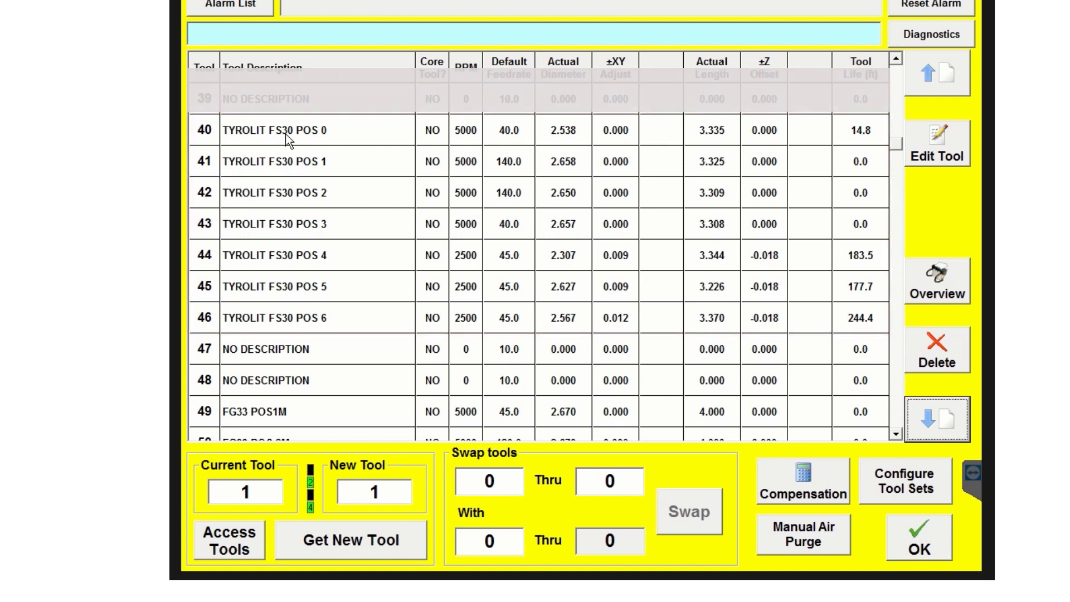
click(947, 86)
click(945, 85)
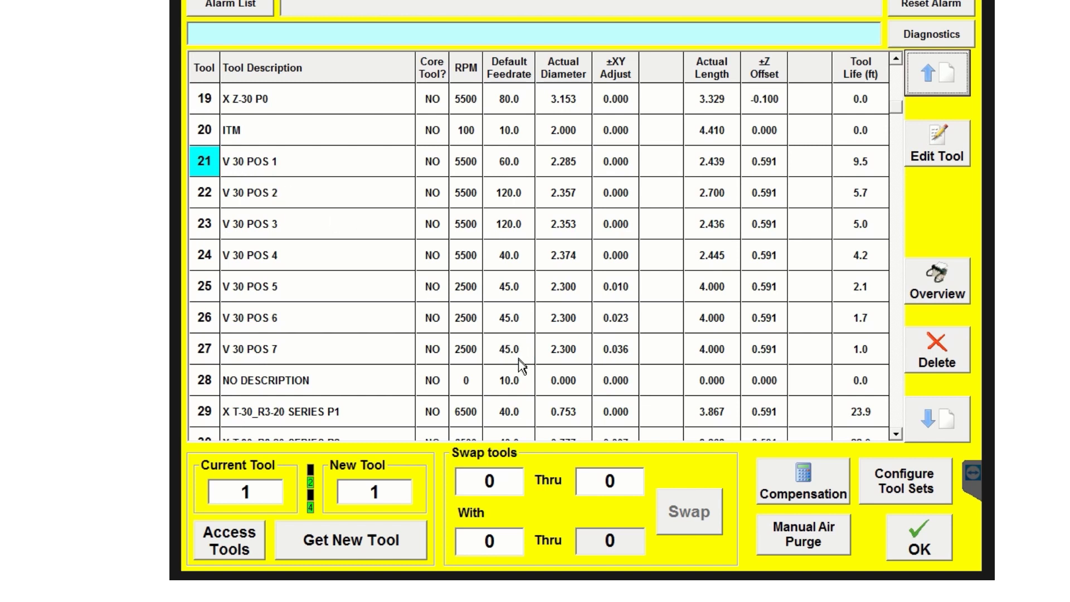
Step: Set the first swap range to pockets 21 thru 27 on the keypad
click(507, 480)
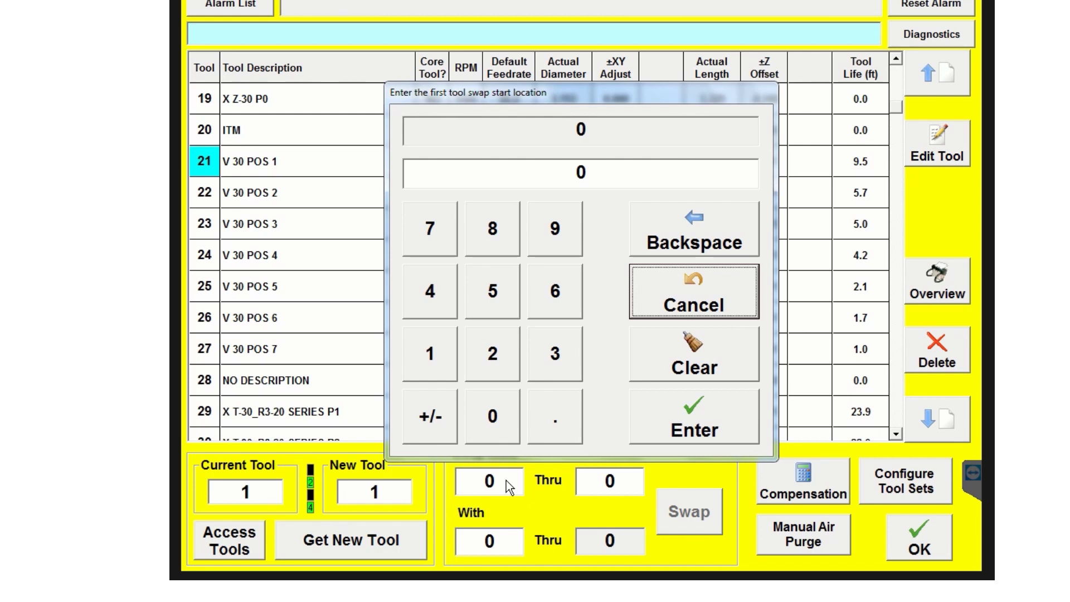
click(492, 354)
click(430, 353)
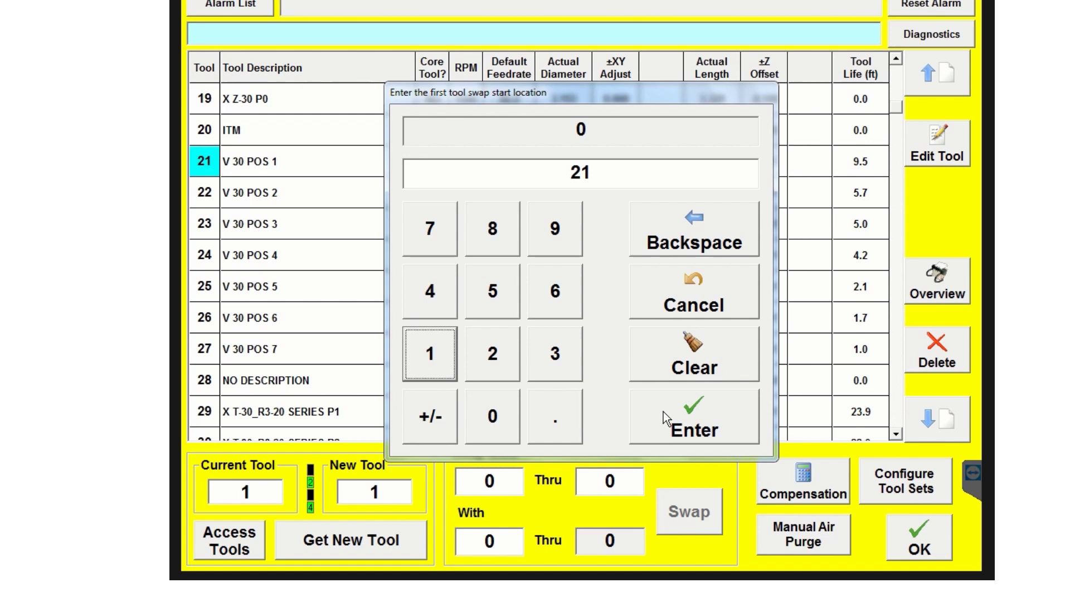
click(664, 411)
click(619, 489)
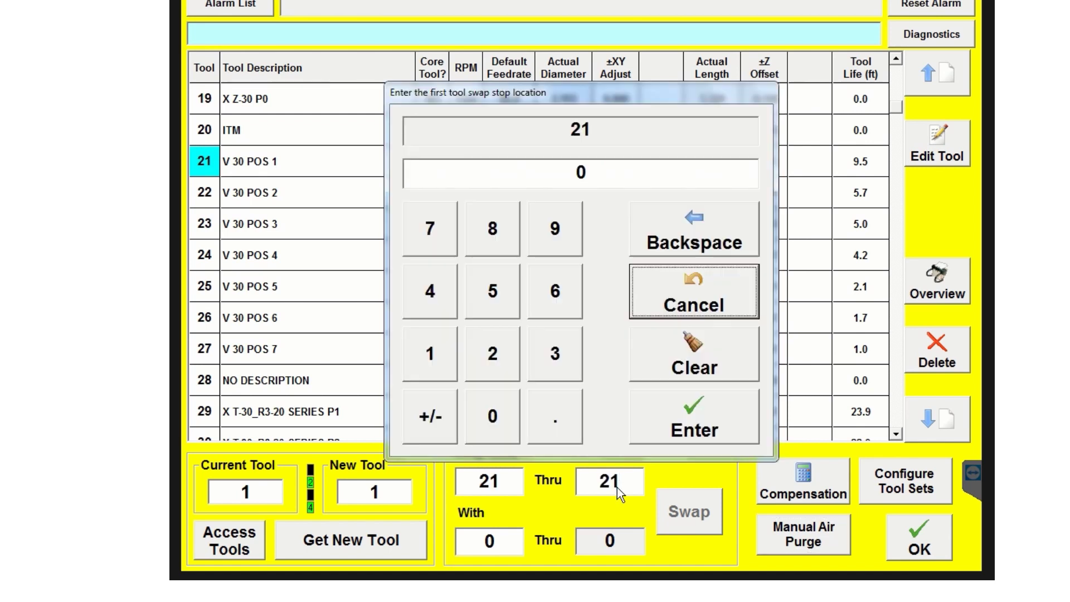
click(492, 354)
click(434, 231)
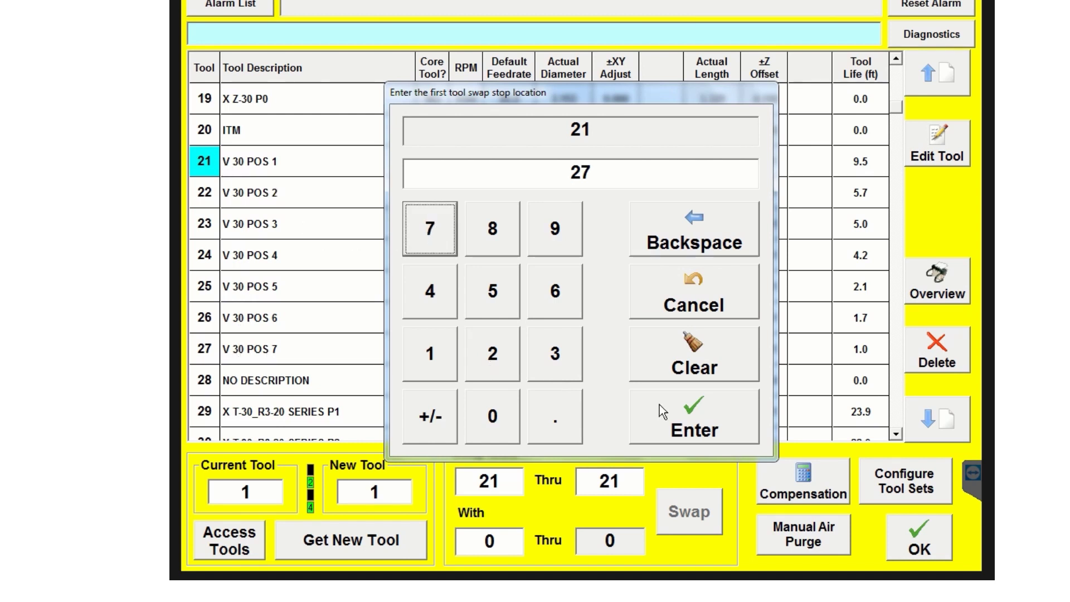
click(685, 428)
Step: Page down to tools 40–46 and key in 40 as the second range's start
click(928, 427)
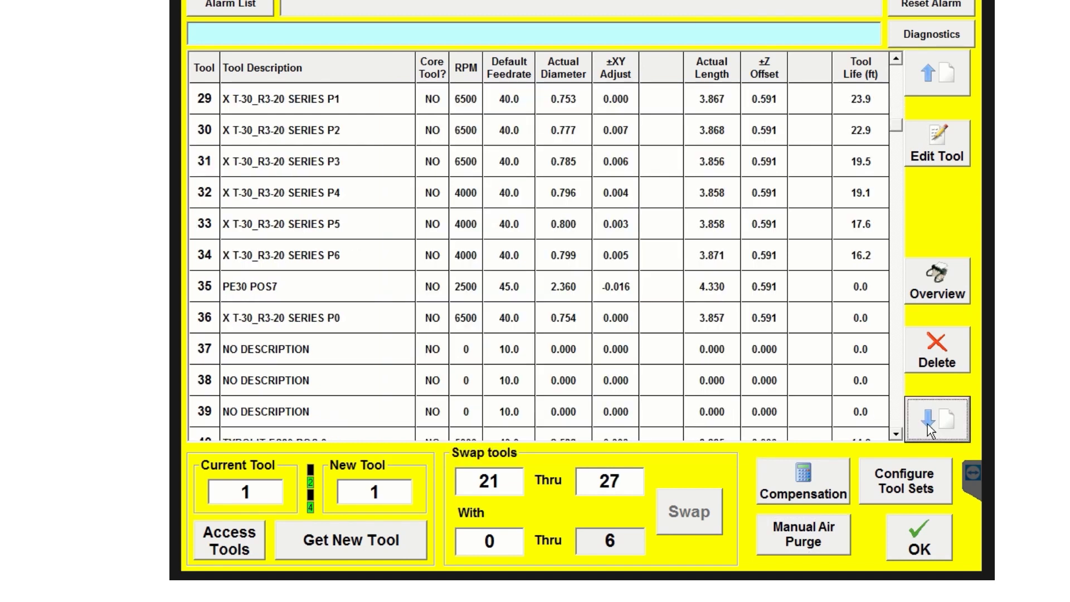
click(928, 424)
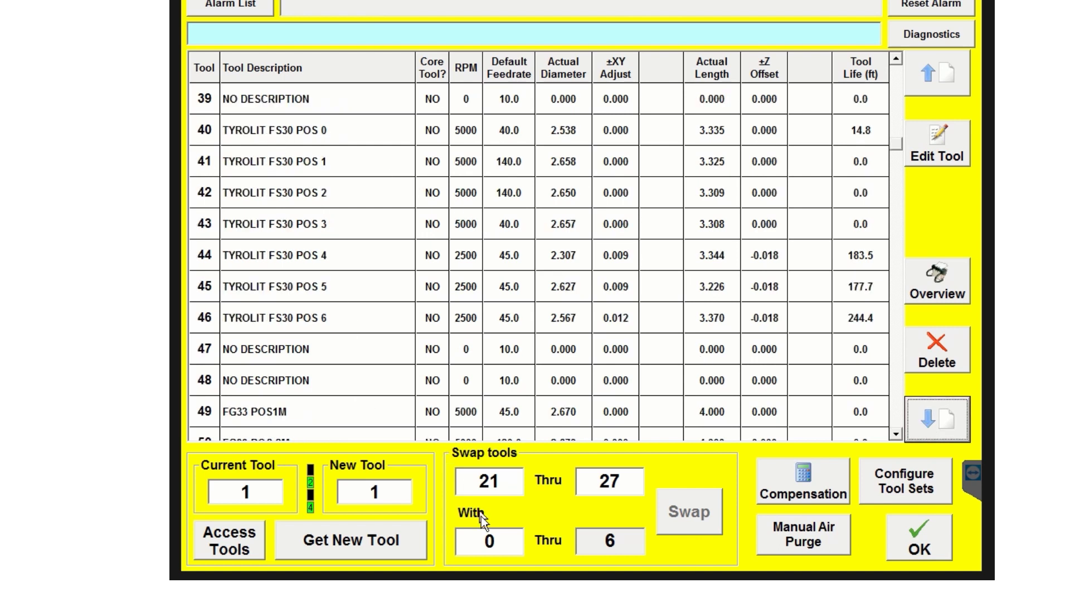
click(493, 551)
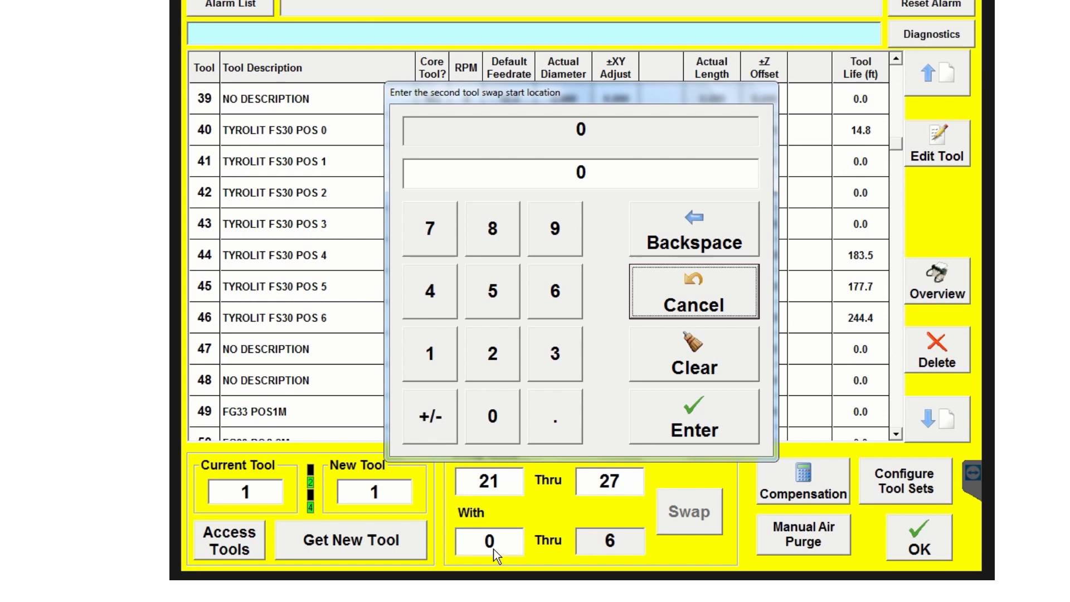
click(426, 309)
click(505, 409)
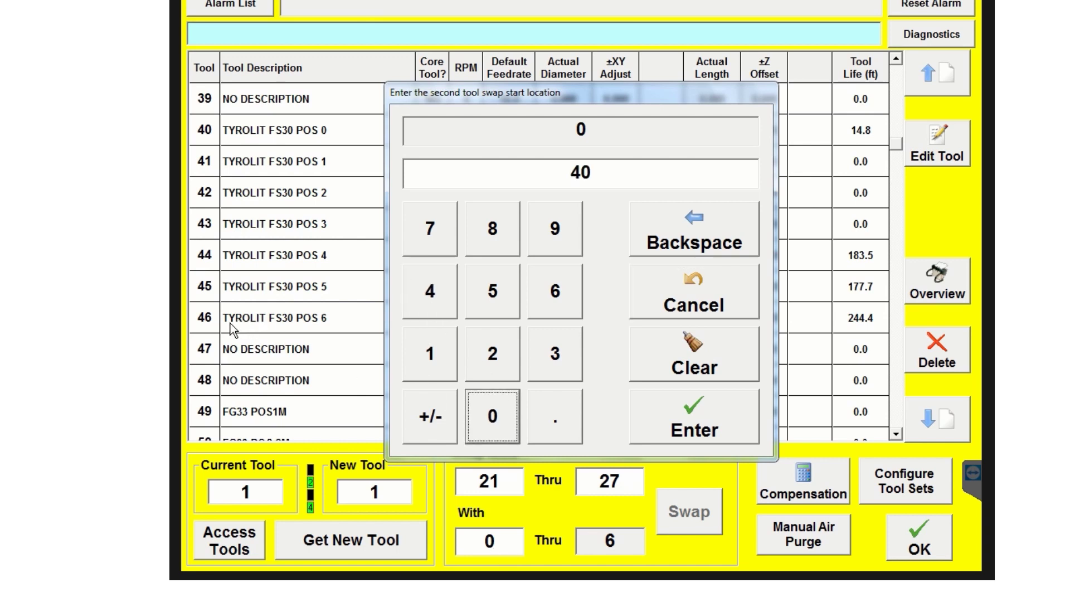
Step: Confirm 40 as the second start, swap tools 21–27 with 40–46, and acknowledge the warning
click(697, 440)
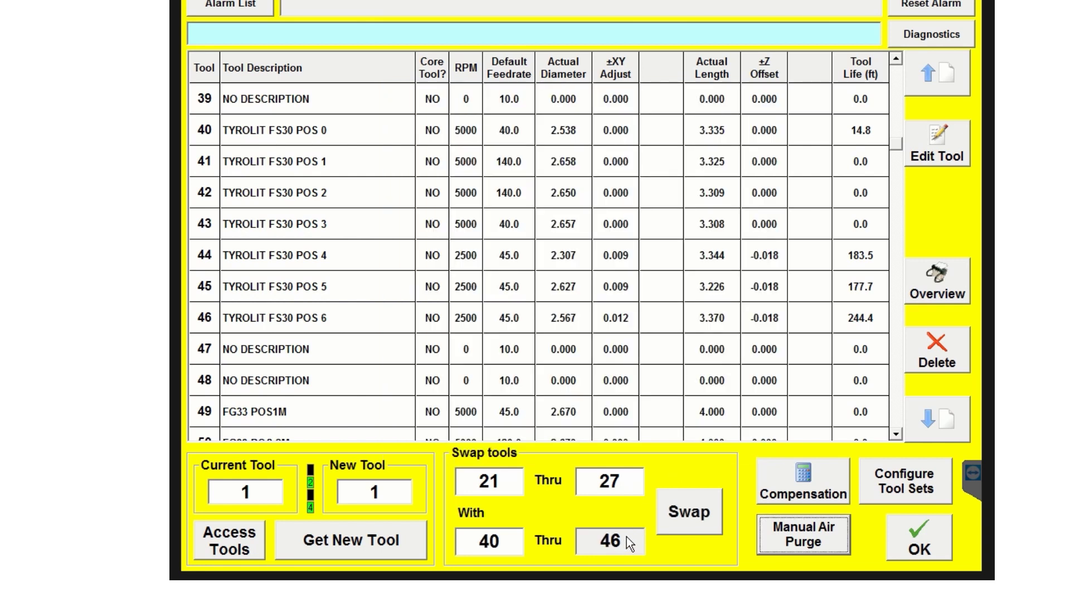
click(687, 513)
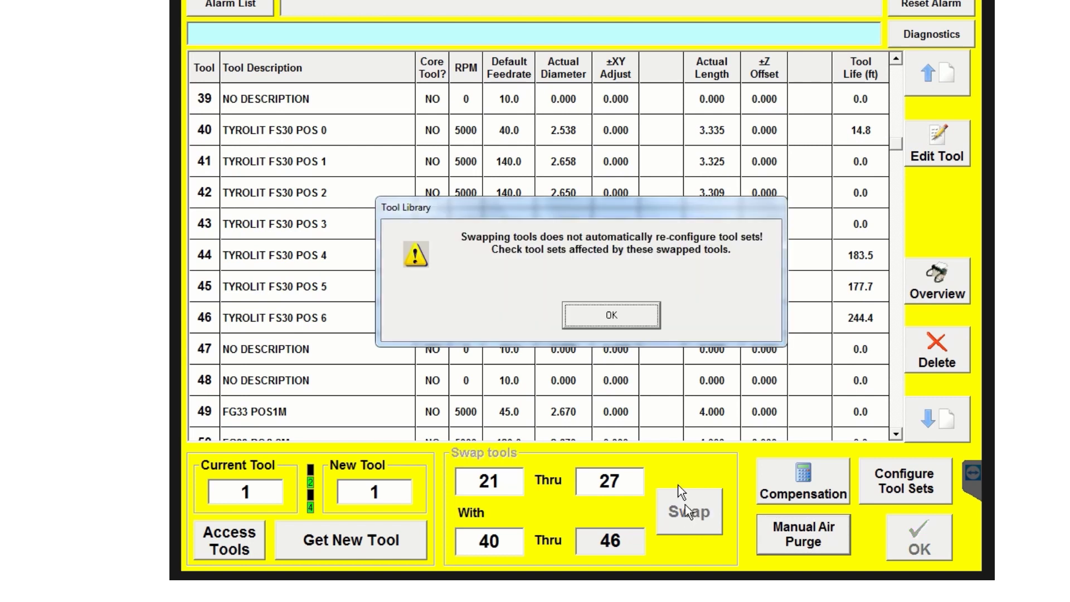
click(611, 316)
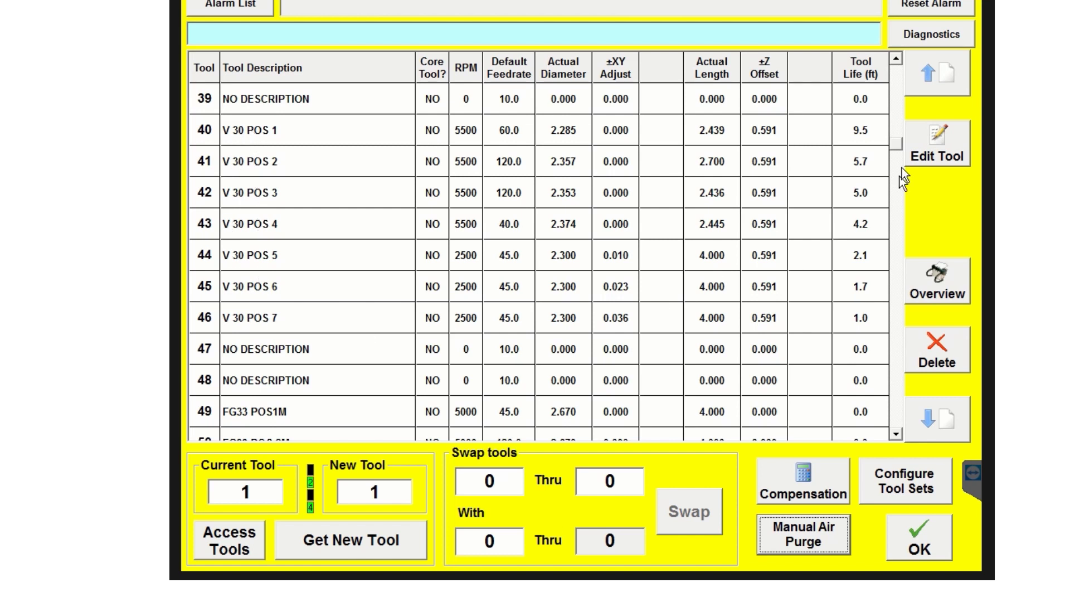
Step: Page back up to check that pockets 21–27 now hold TYROLIT FS30 POS 0–6
click(934, 82)
click(934, 81)
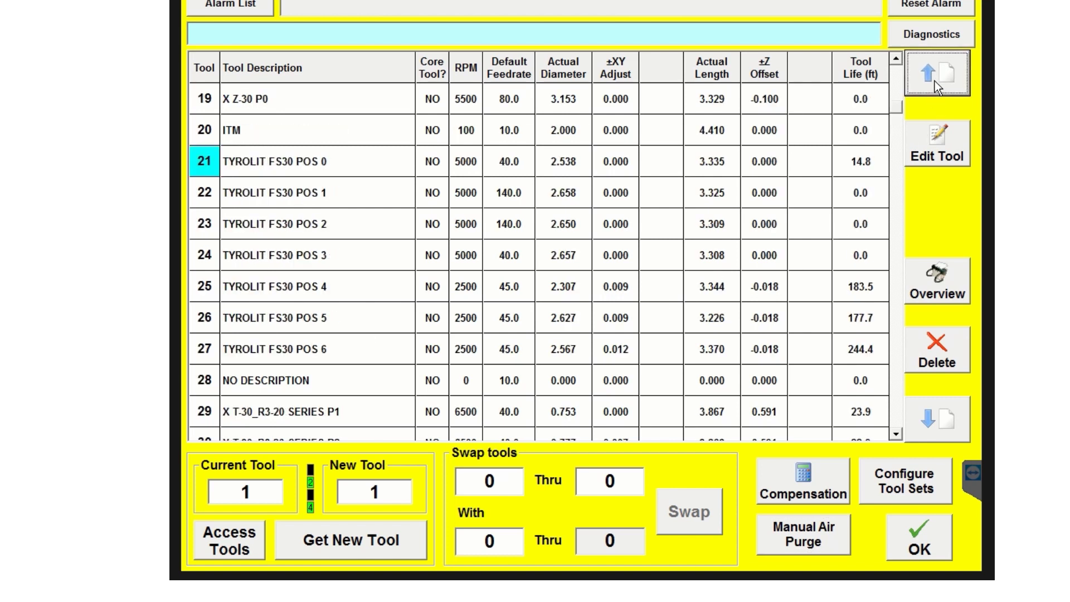
click(284, 224)
Step: Enter 21 thru 27 again as the first swap range
click(497, 486)
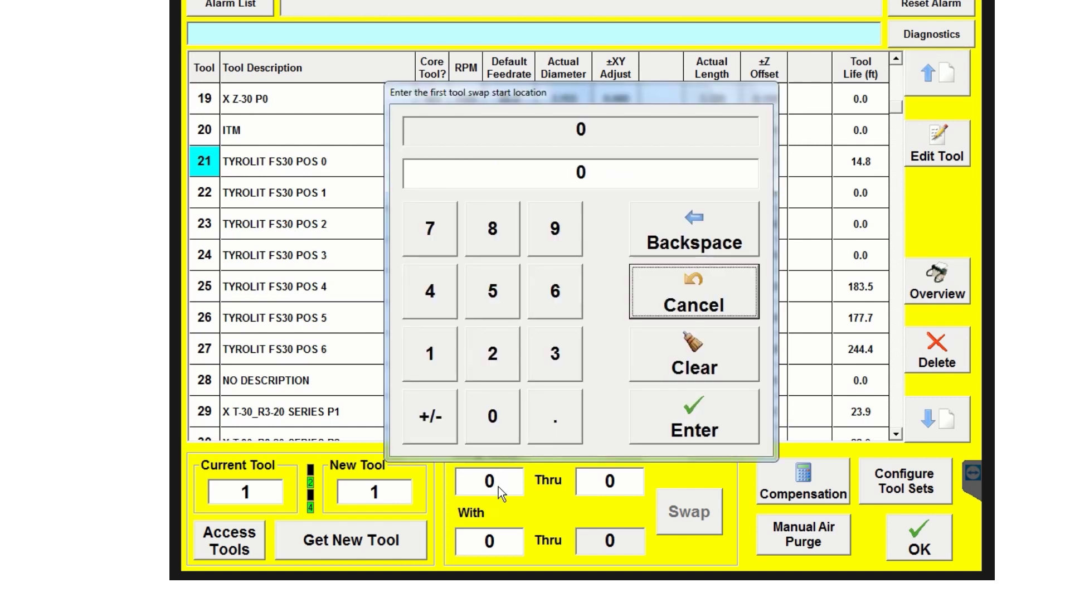
click(489, 357)
click(440, 366)
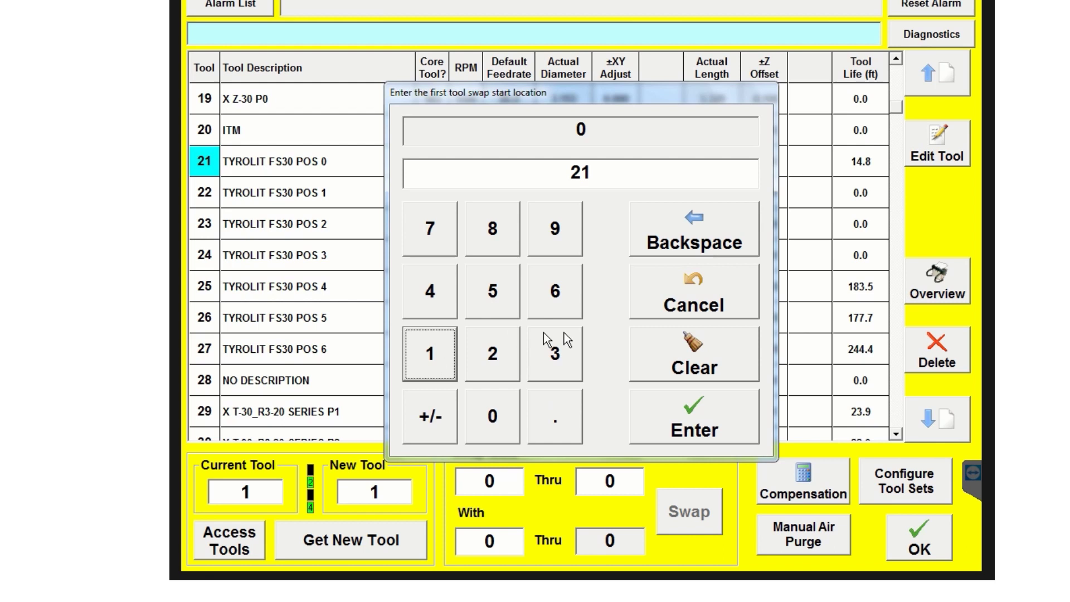
click(697, 429)
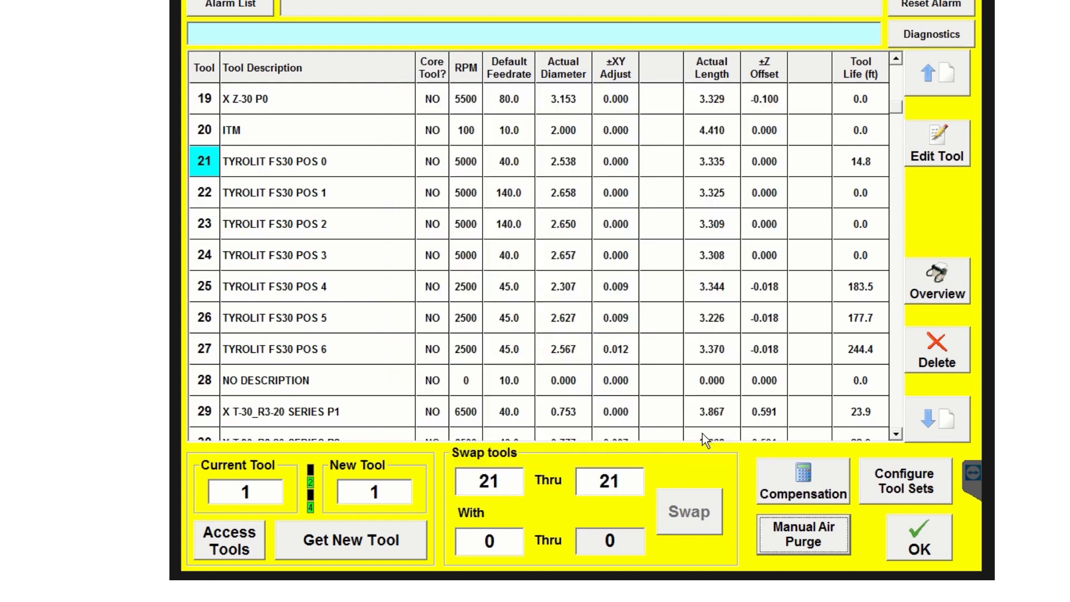
click(630, 481)
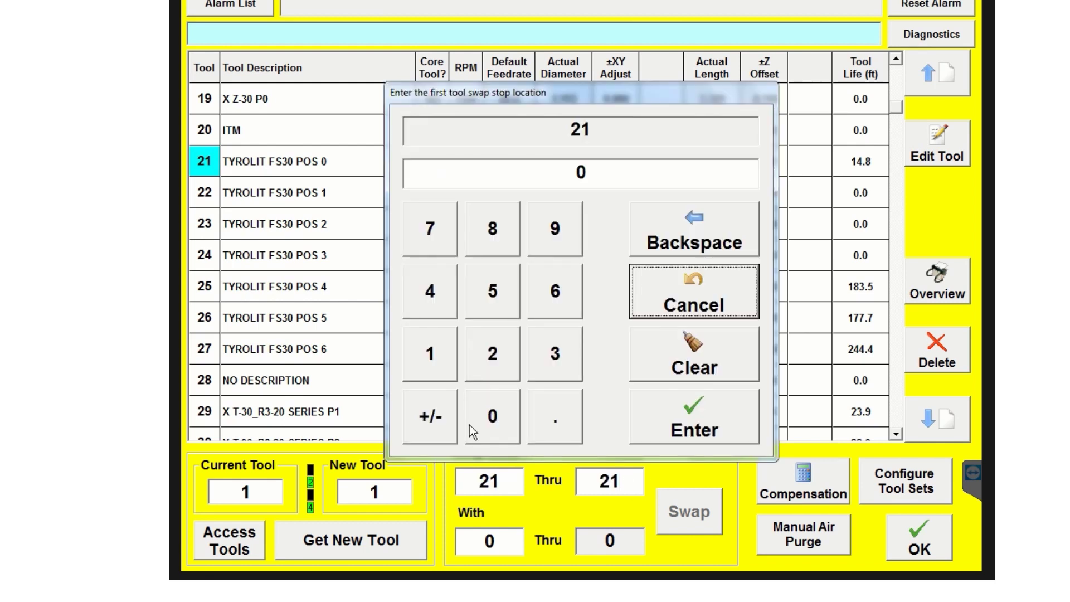
click(493, 367)
click(432, 231)
click(691, 430)
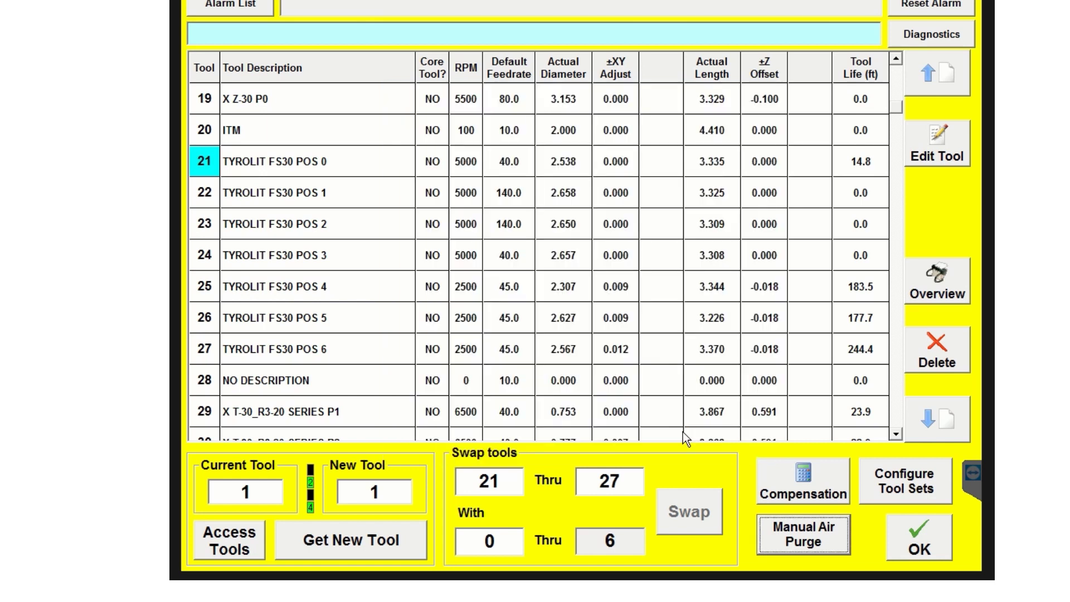
Step: Page down to pockets 40–46, enter 40 as the second start so it reads 40–46, and run Swap
click(943, 422)
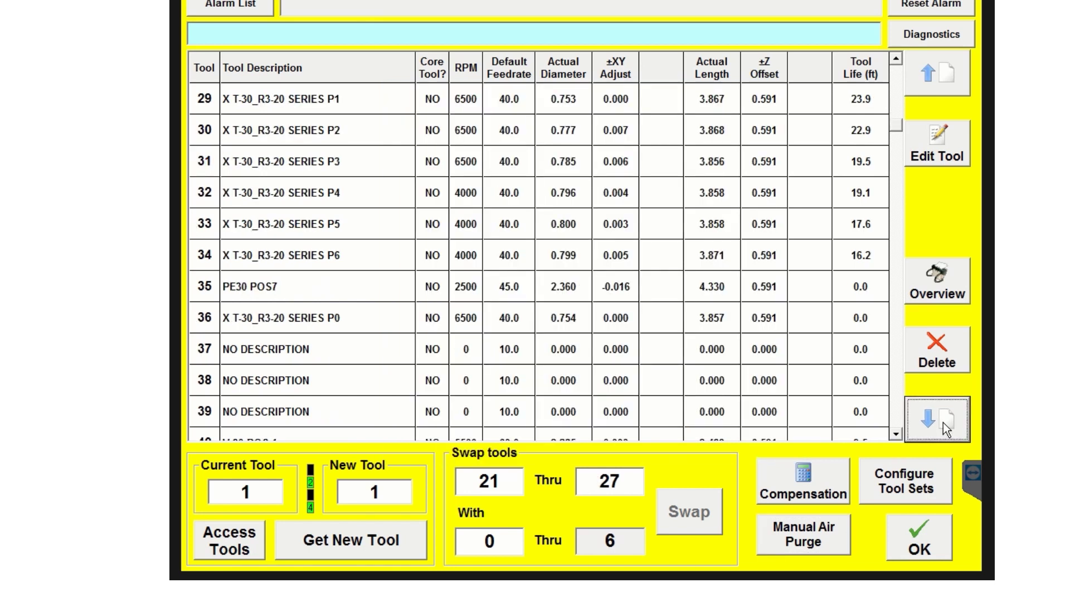
click(943, 423)
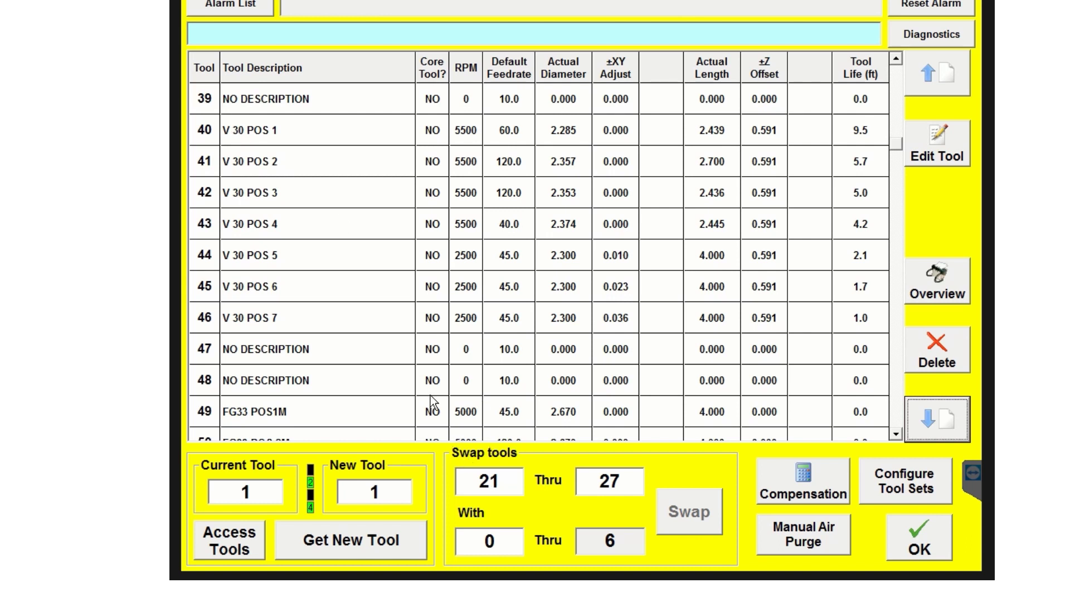
click(510, 544)
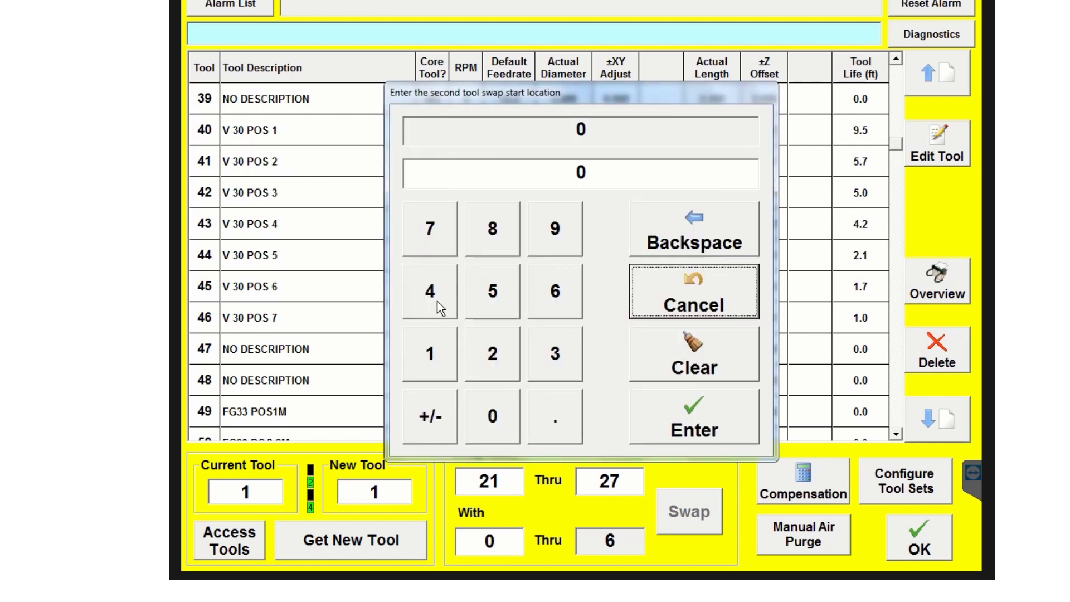
click(437, 301)
click(510, 430)
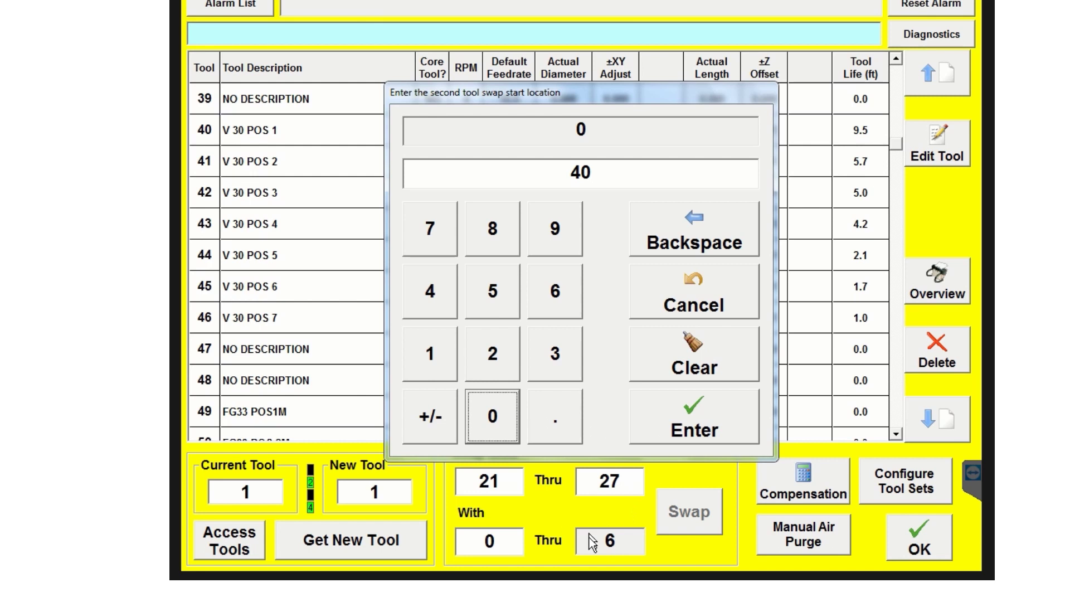
click(671, 414)
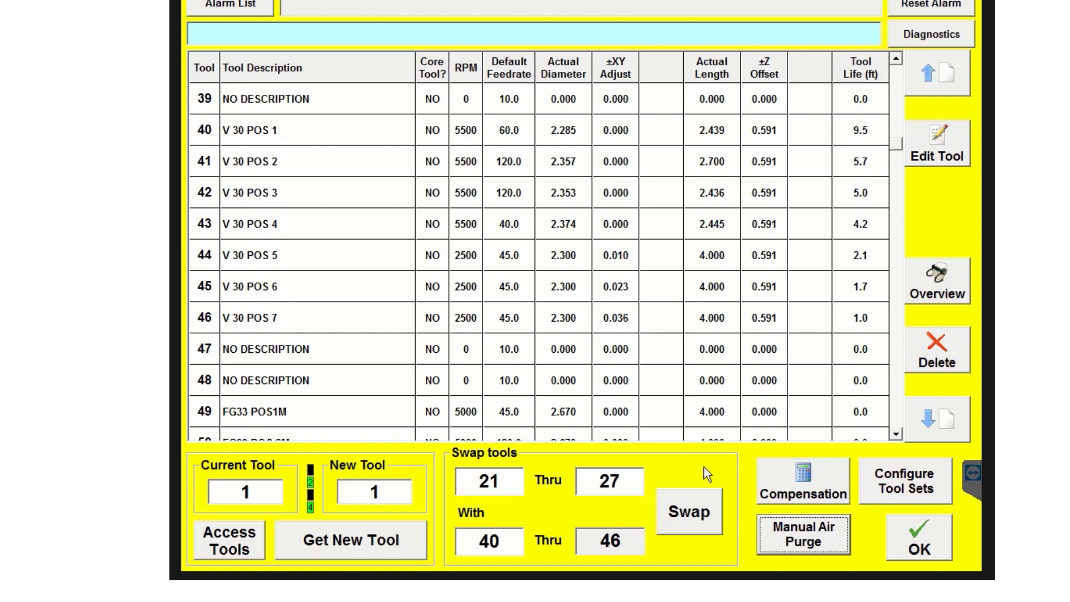
click(691, 513)
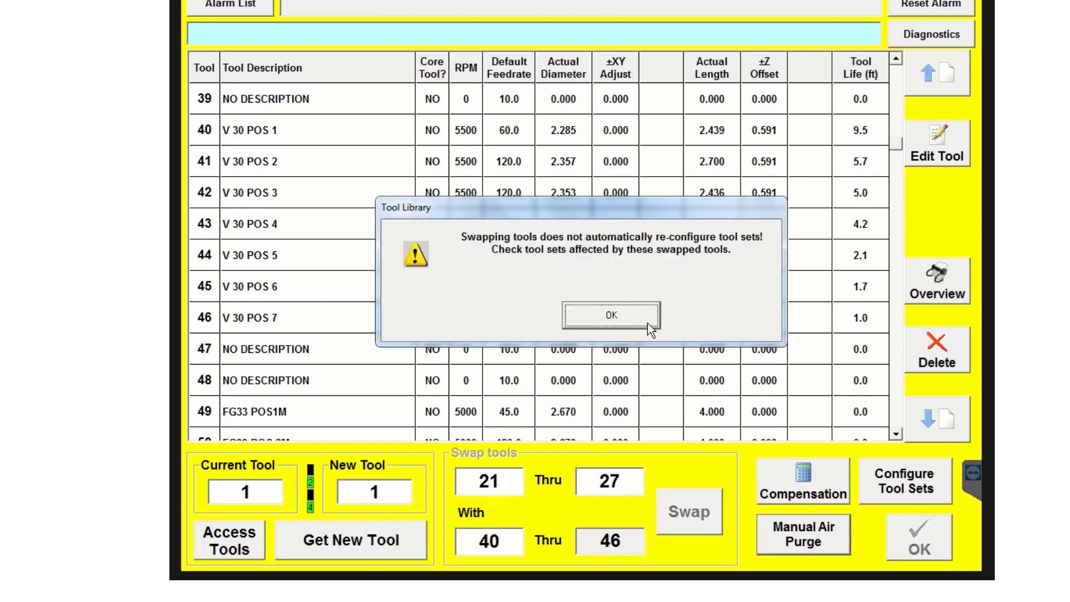
Step: Acknowledge the tool-set warning so the 21–27 and 40–46 swap completes
click(647, 323)
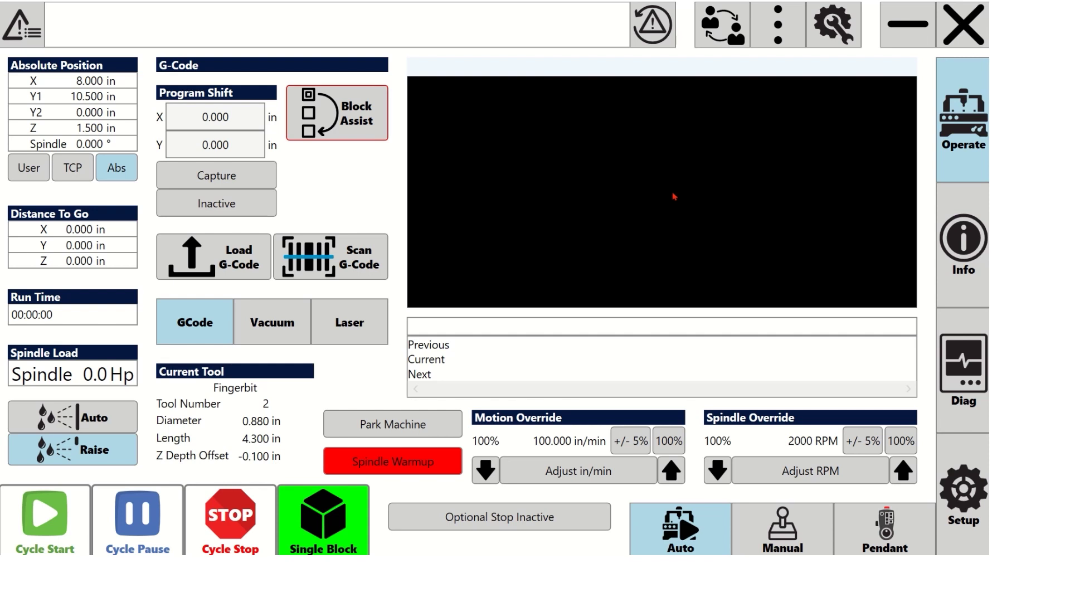
Step: Open the Tool Library from Setup and scroll through the V 80mm tools 21–27 and OGEE tools 40–46
click(955, 477)
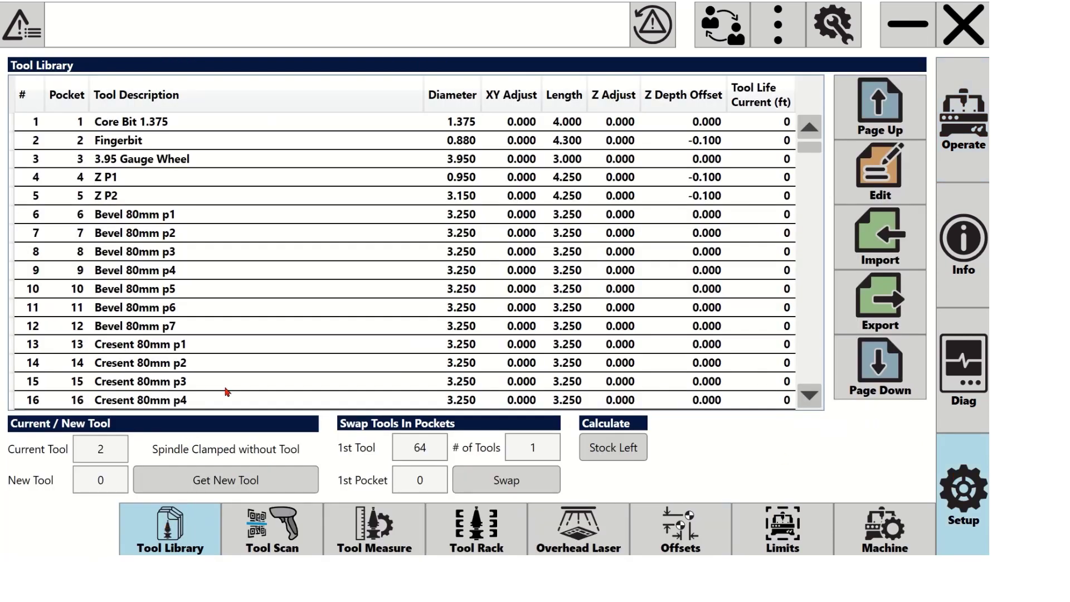
scroll(253, 333, down, 2)
scroll(253, 334, down, 3)
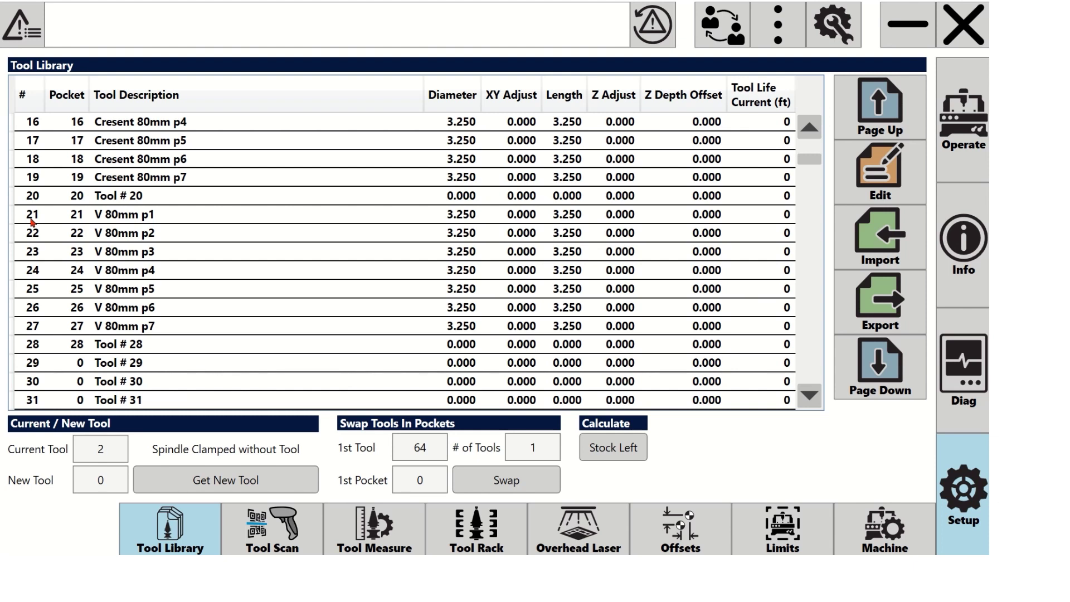
scroll(65, 231, down, 6)
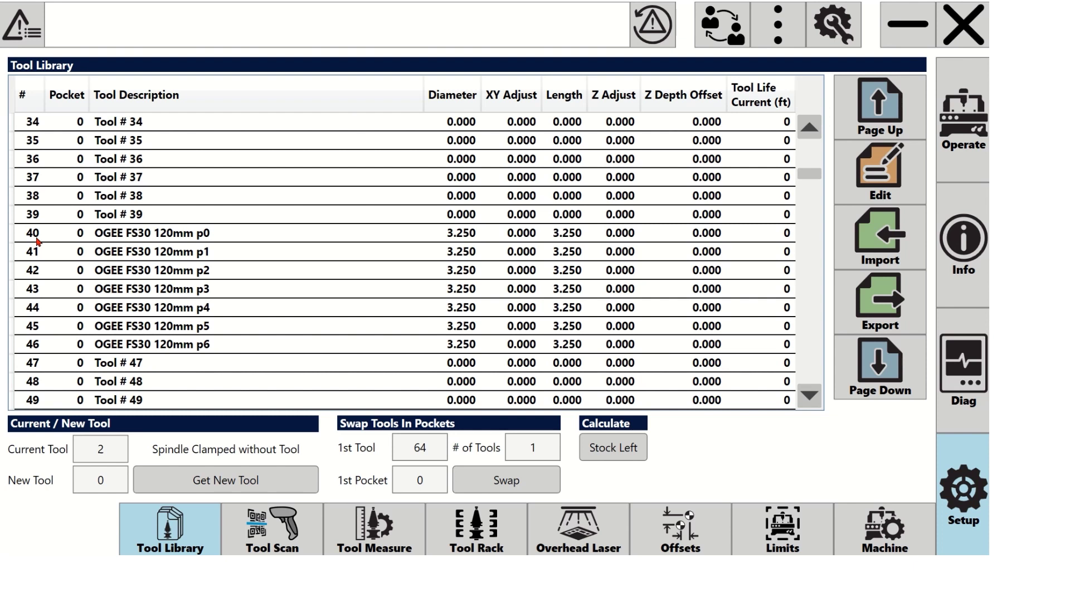
scroll(37, 241, up, 6)
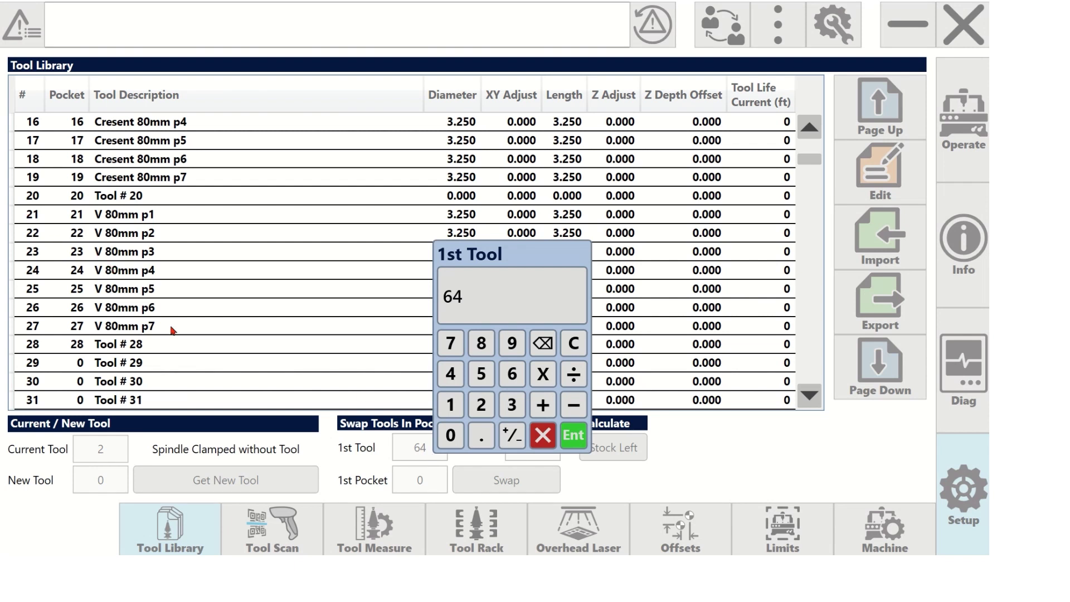
Step: Enter 21 as the 1st Tool and 7 as the # of Tools
text(21)
click(573, 435)
click(523, 453)
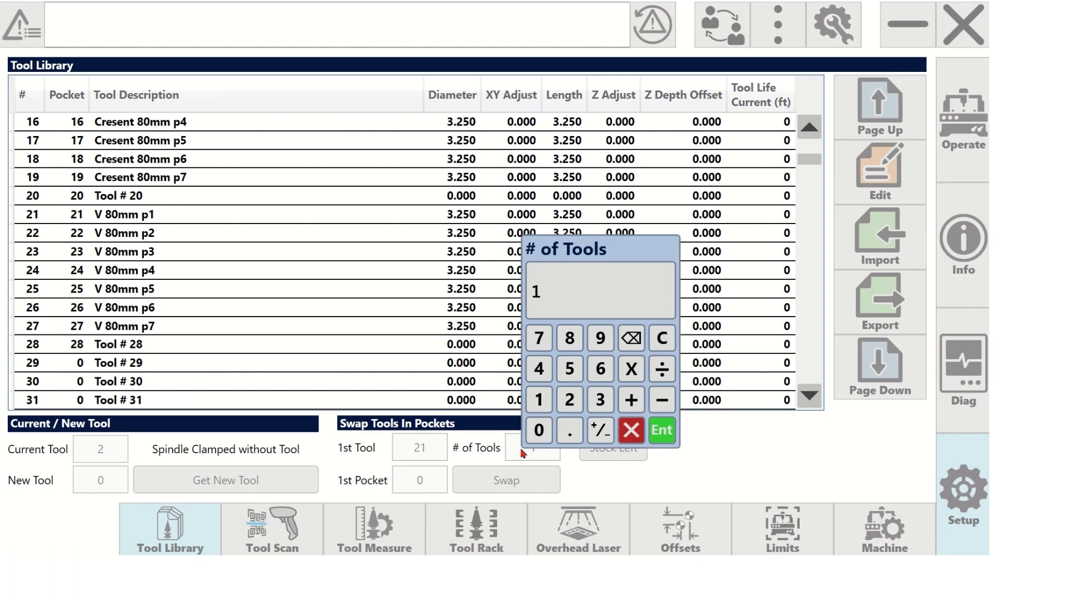
text(7)
click(671, 433)
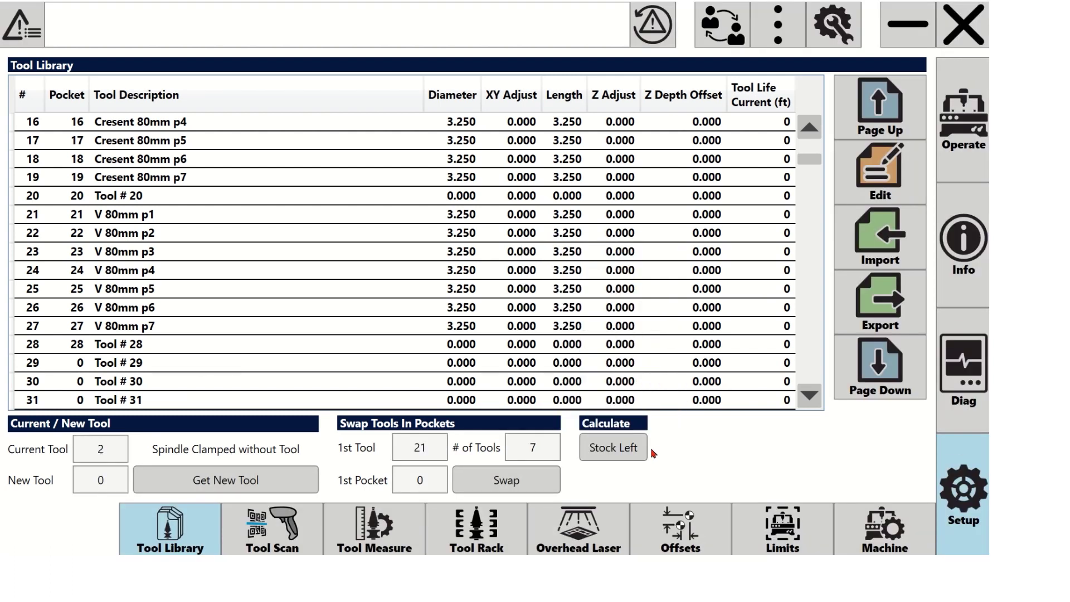
click(427, 453)
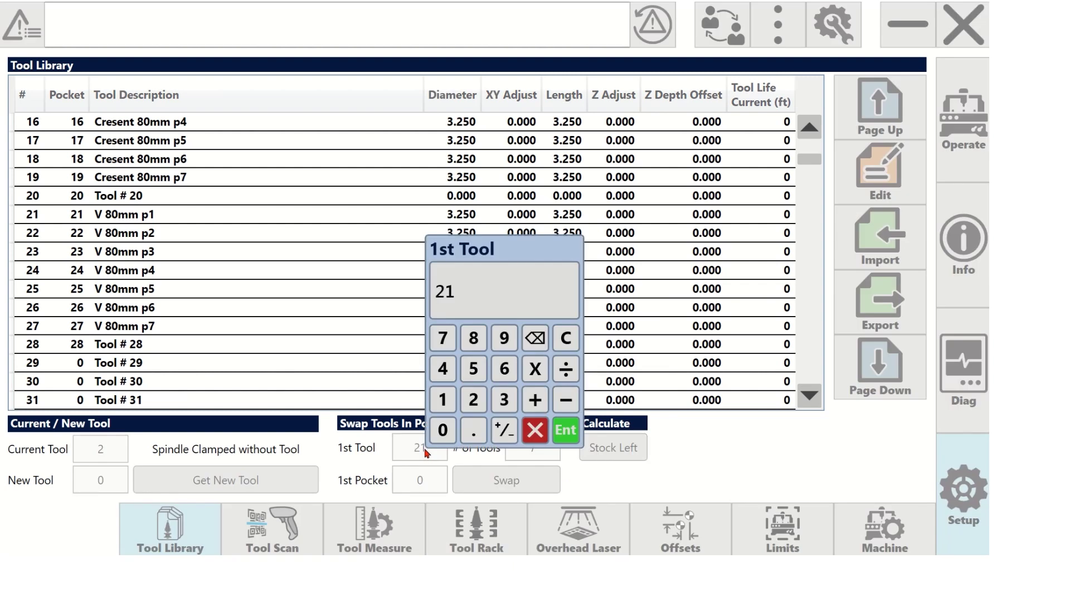
click(533, 439)
Step: Change the 1st Tool to 40 and set the 1st Pocket to 21
scroll(290, 333, down, 4)
scroll(288, 331, down, 3)
scroll(246, 321, up, 1)
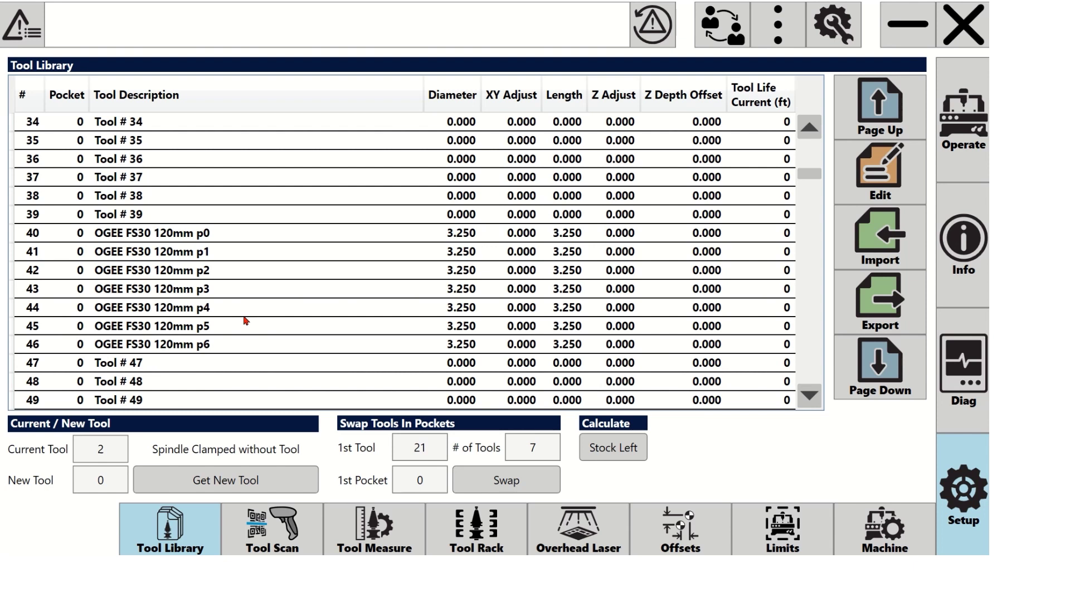
click(433, 443)
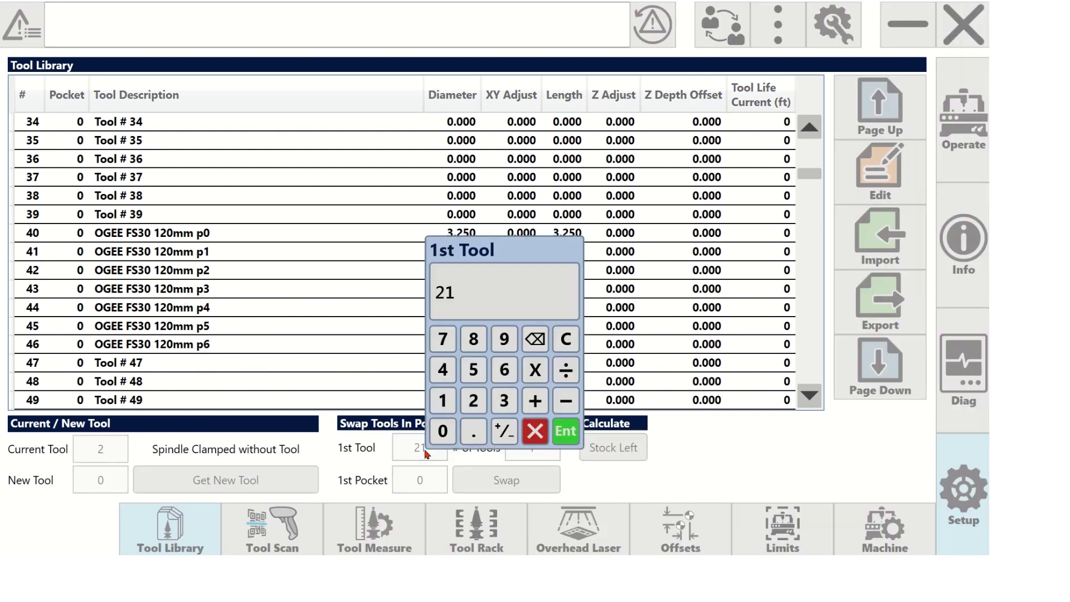
text(40)
click(563, 433)
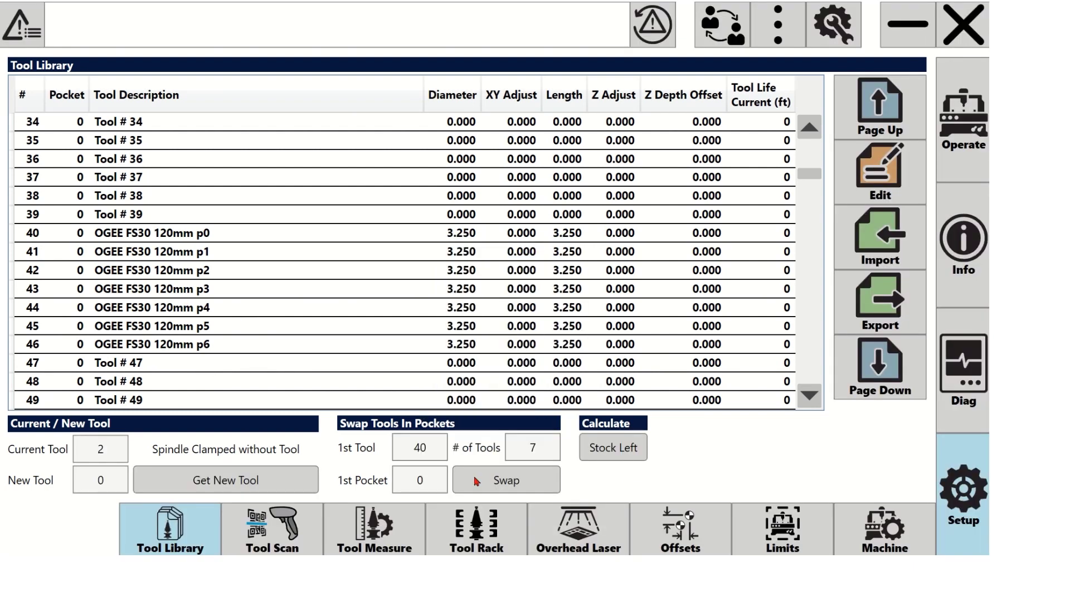
click(437, 481)
text(21)
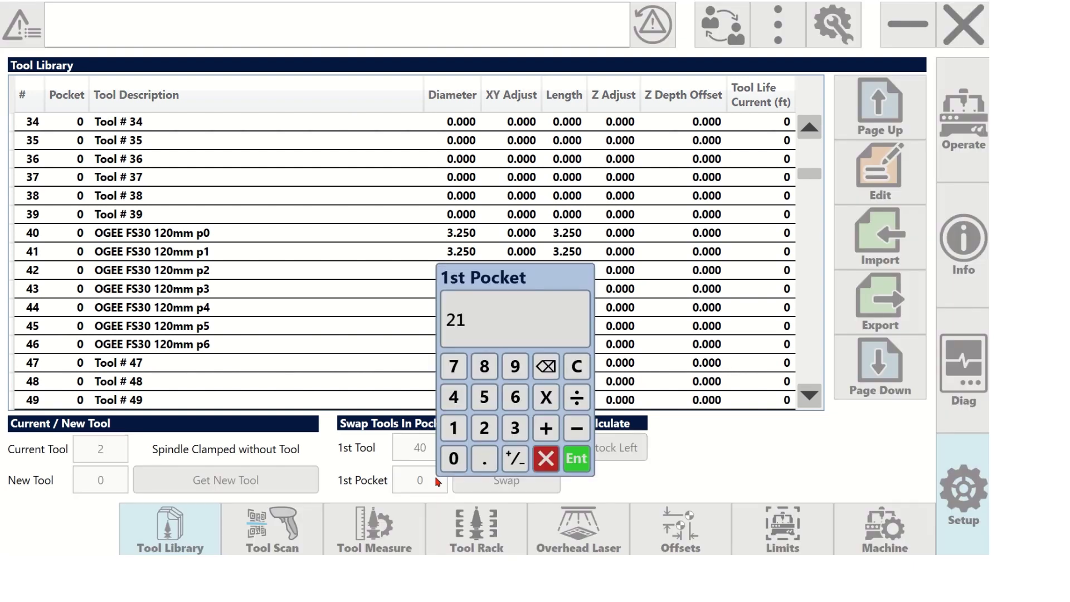
click(575, 460)
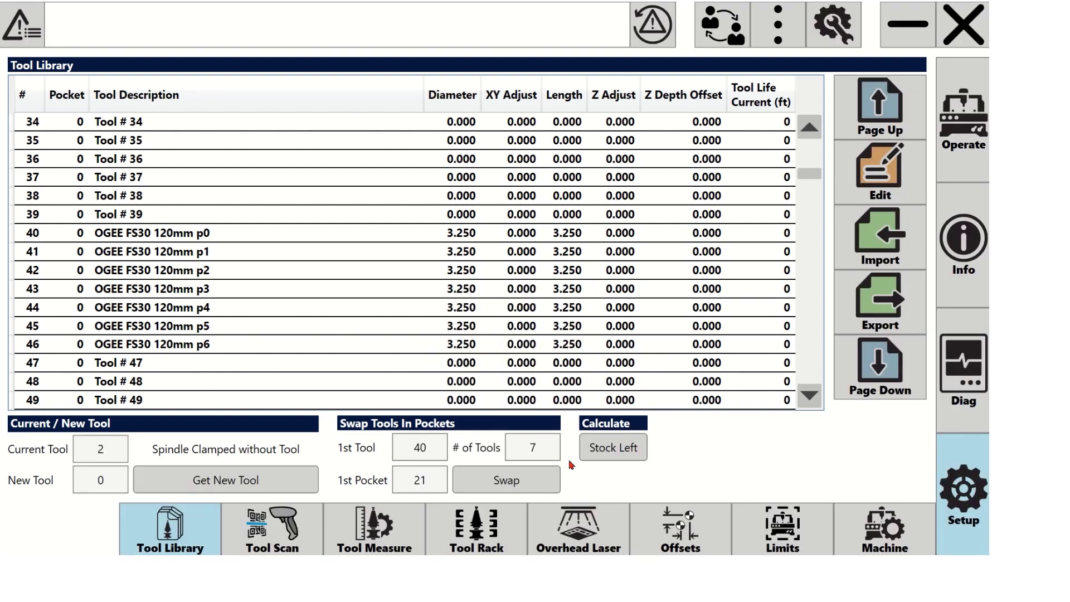
Step: Run the swap putting tools 40–46 into pockets 21–27 and check the Pocket column
click(496, 483)
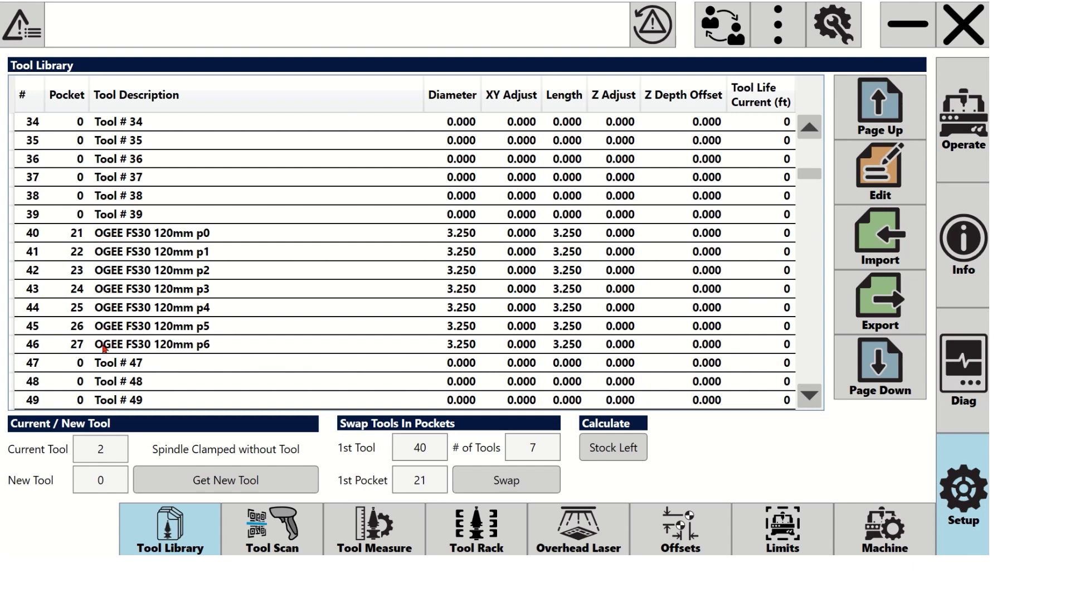
scroll(99, 312, up, 6)
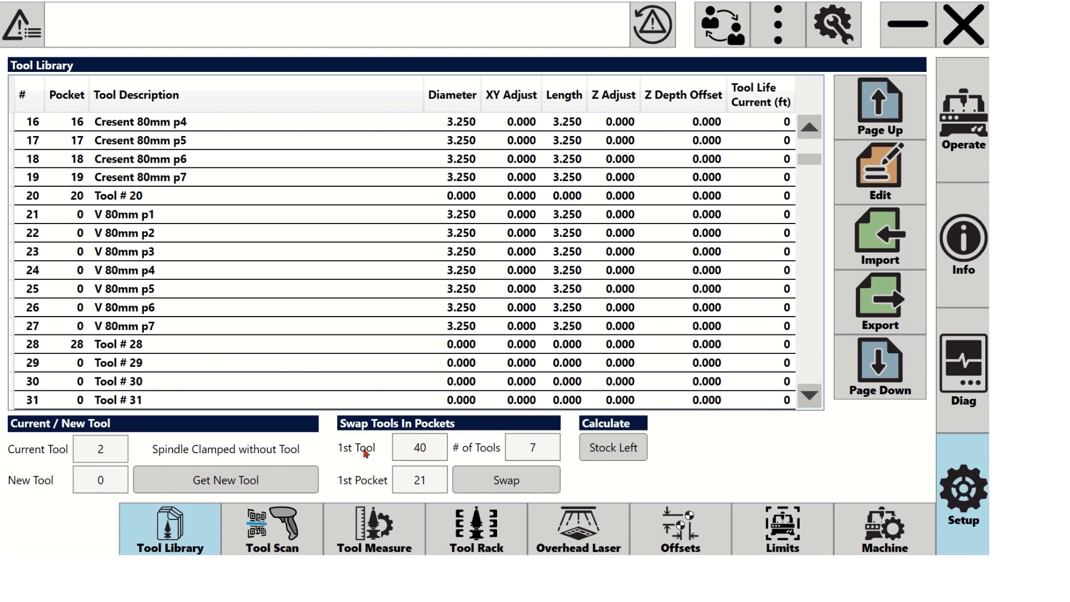
Step: Change the 1st Tool to 21, rerun the swap, and check that tools 40–46 show pocket 0
click(427, 452)
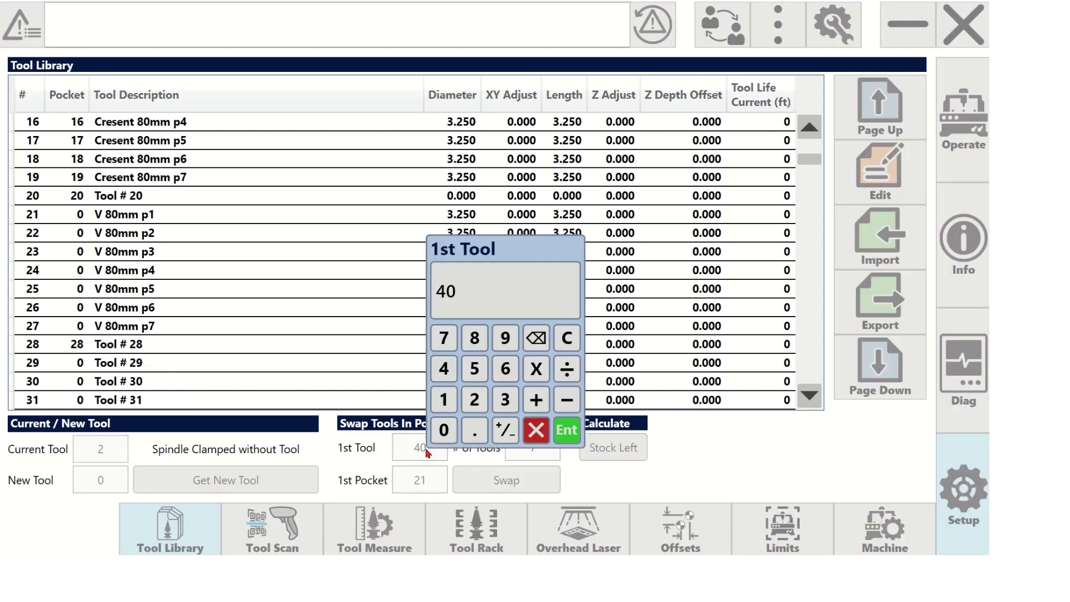
text(21)
key(Return)
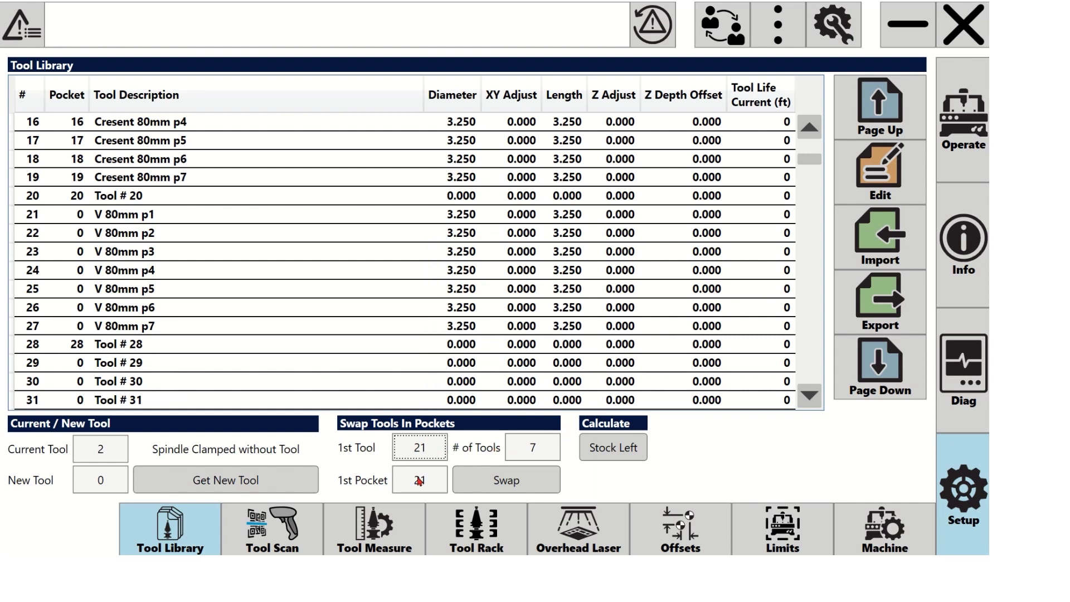
click(479, 478)
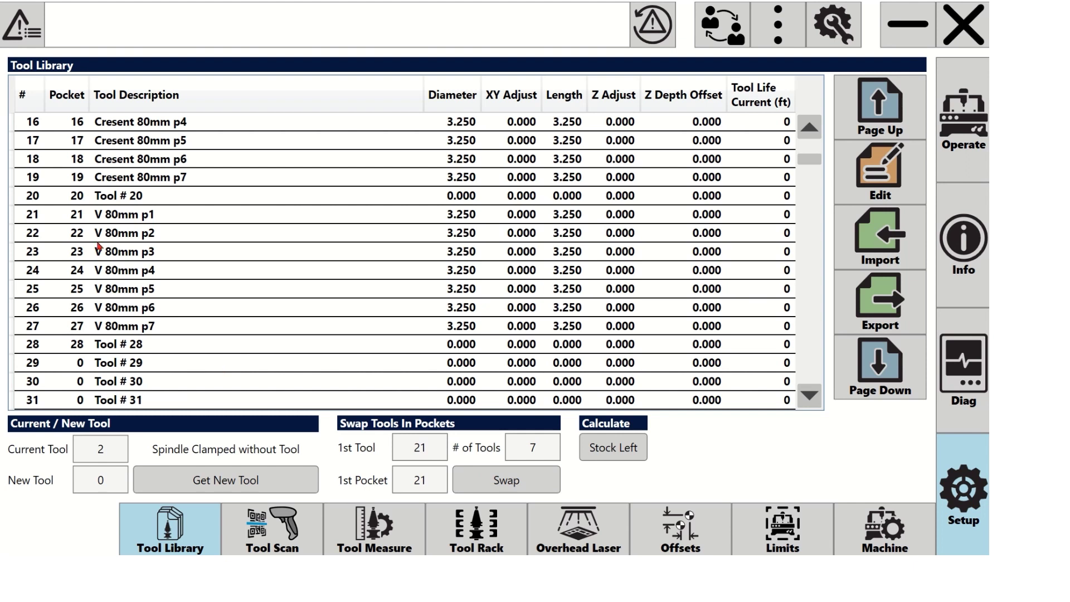
scroll(119, 292, down, 6)
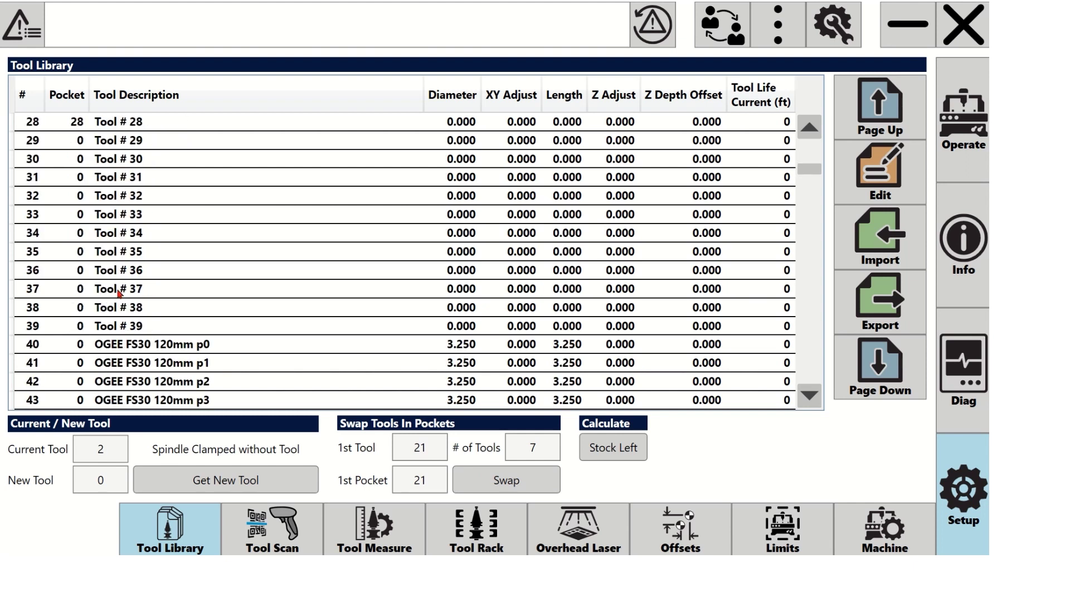